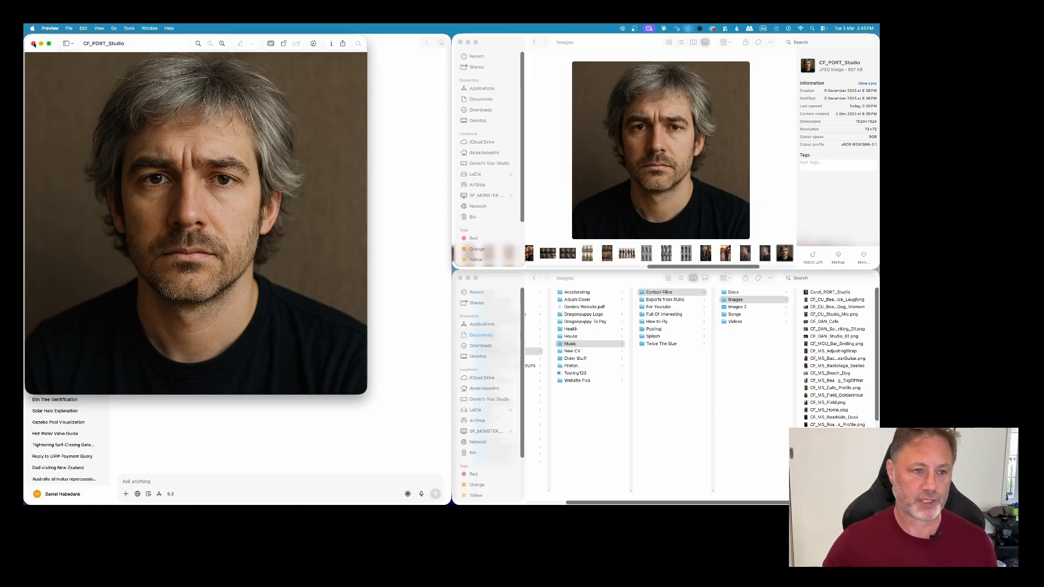
Step: Attach the CF_PORT_Studio portrait to a ChatGPT prompt asking for a side-on view of this character for an animation character set
key("cmd+w")
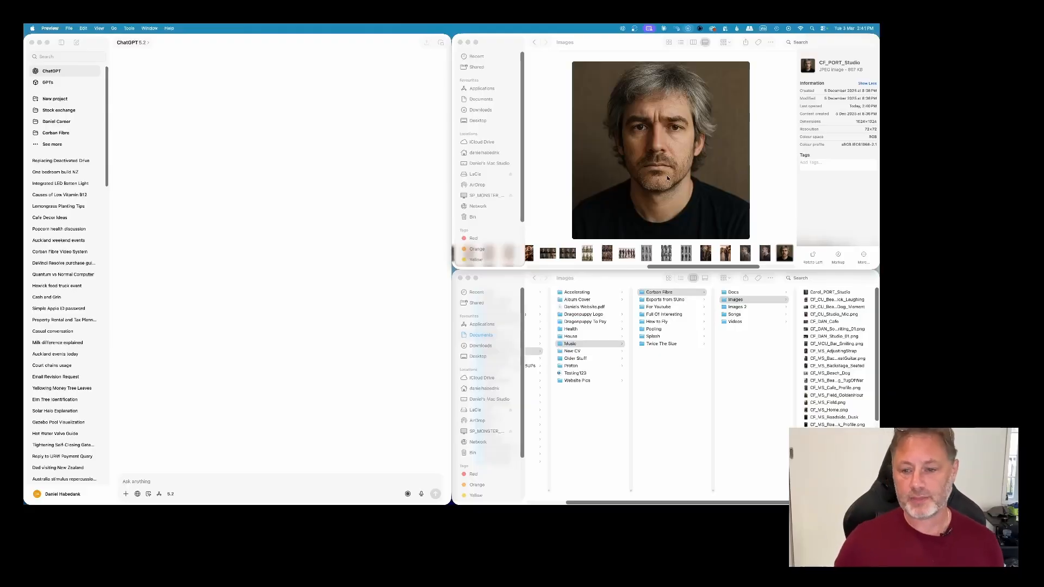
left_click_drag(674, 185, 193, 397)
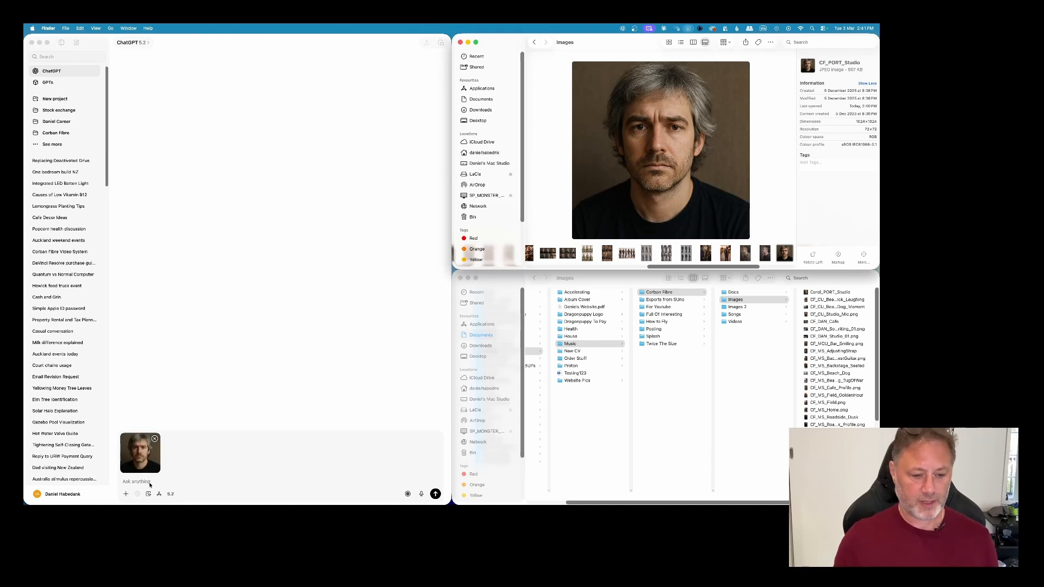
left_click(151, 483)
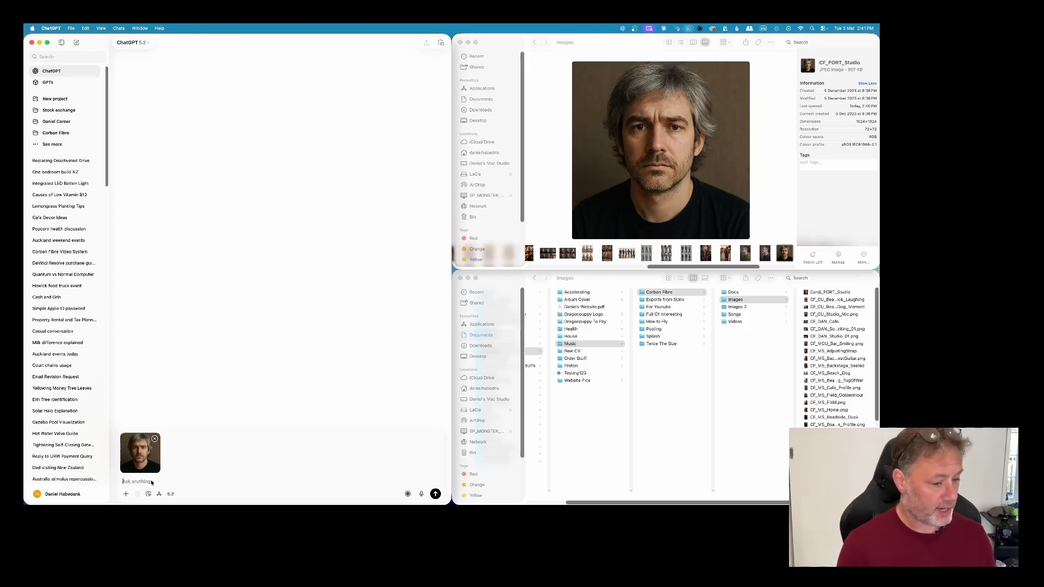
key("F5")
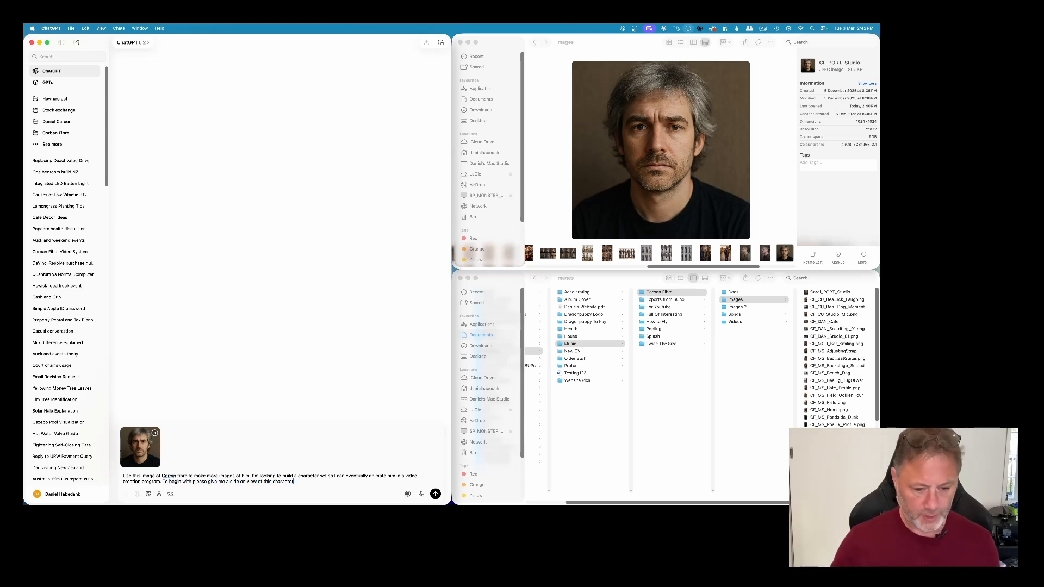
key("Return")
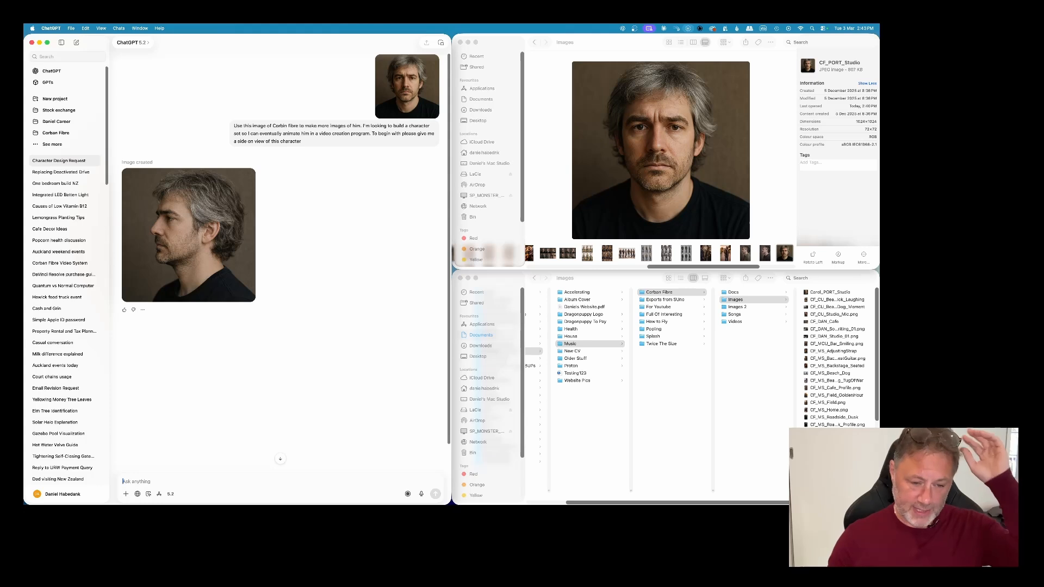
Step: Enlarge the generated side-view image and add it to Photos
left_click(181, 234)
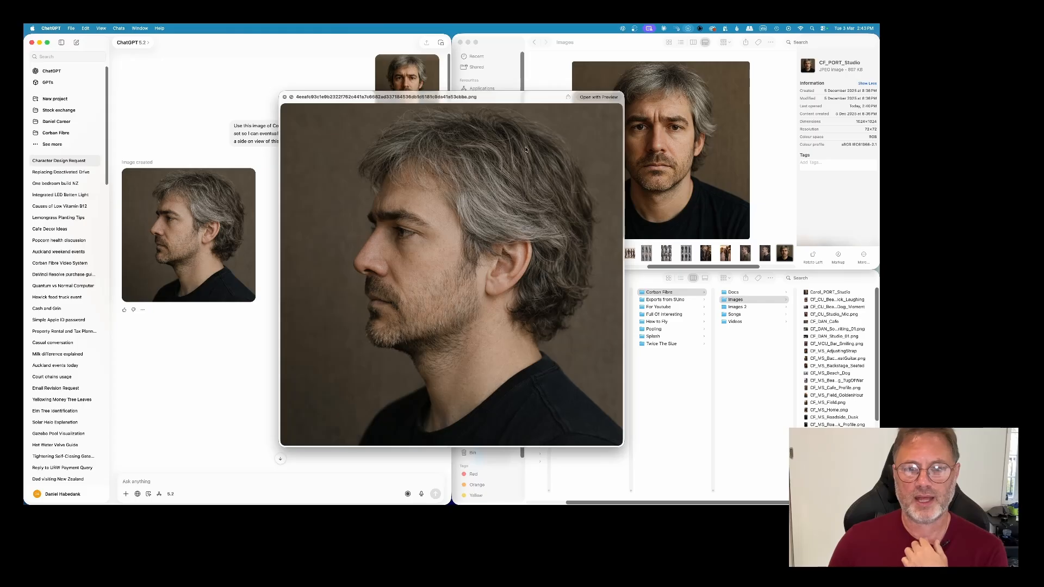
left_click(568, 97)
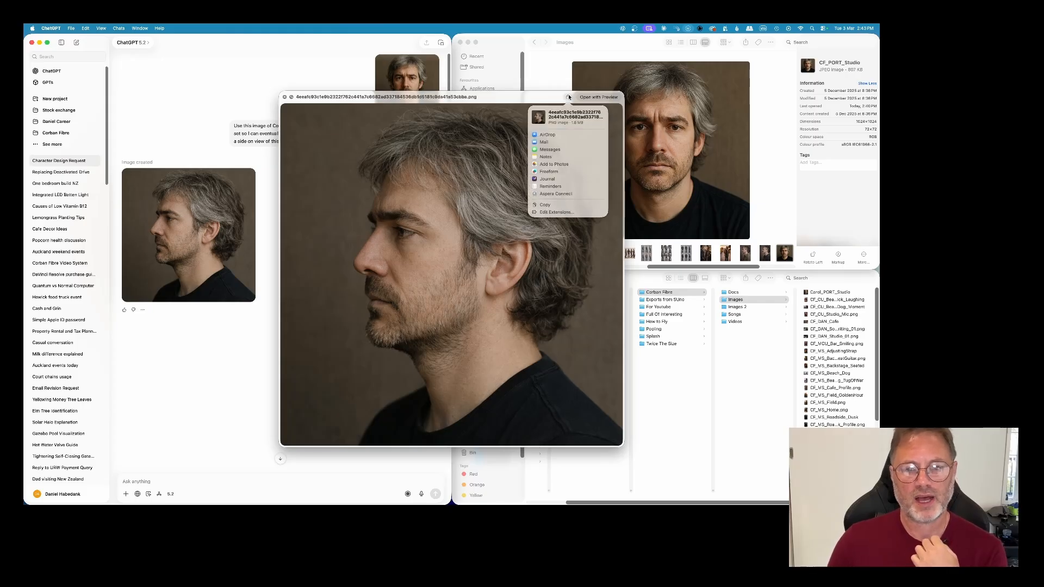
left_click(555, 165)
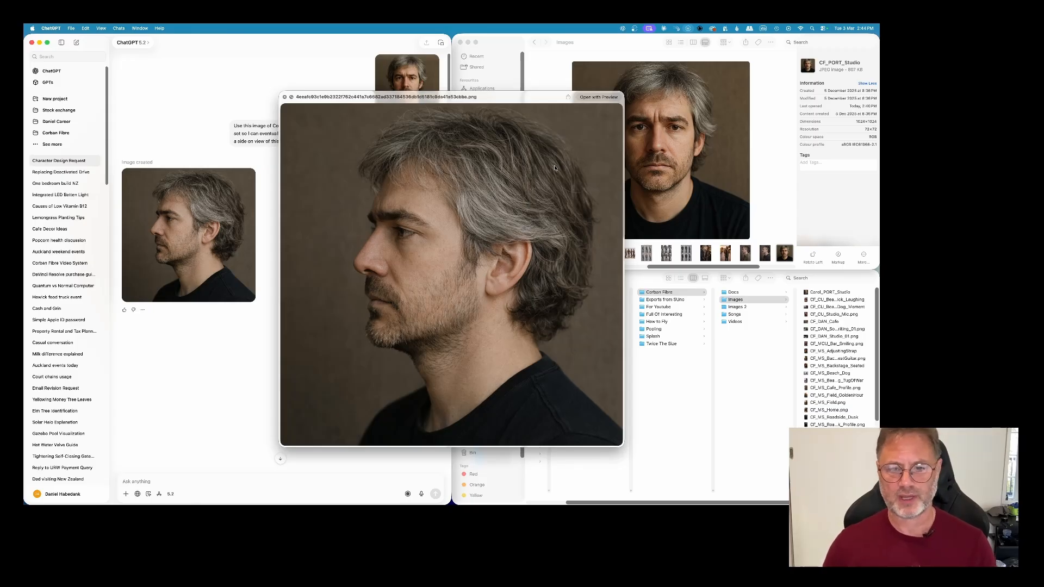
Step: Open the side-view image in Preview and name its export "Corban profiler"
left_click(585, 98)
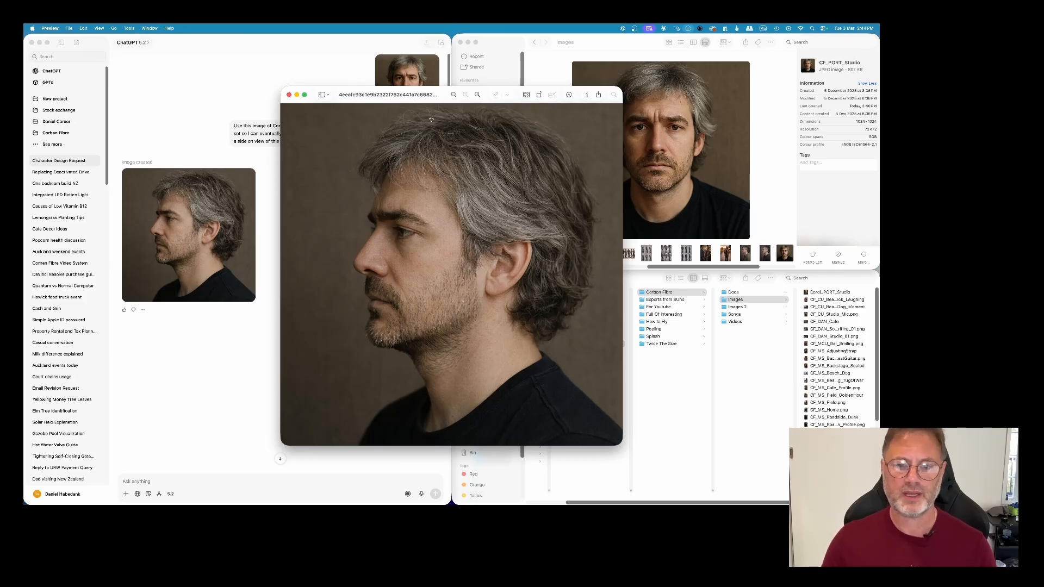
left_click(68, 29)
left_click(105, 184)
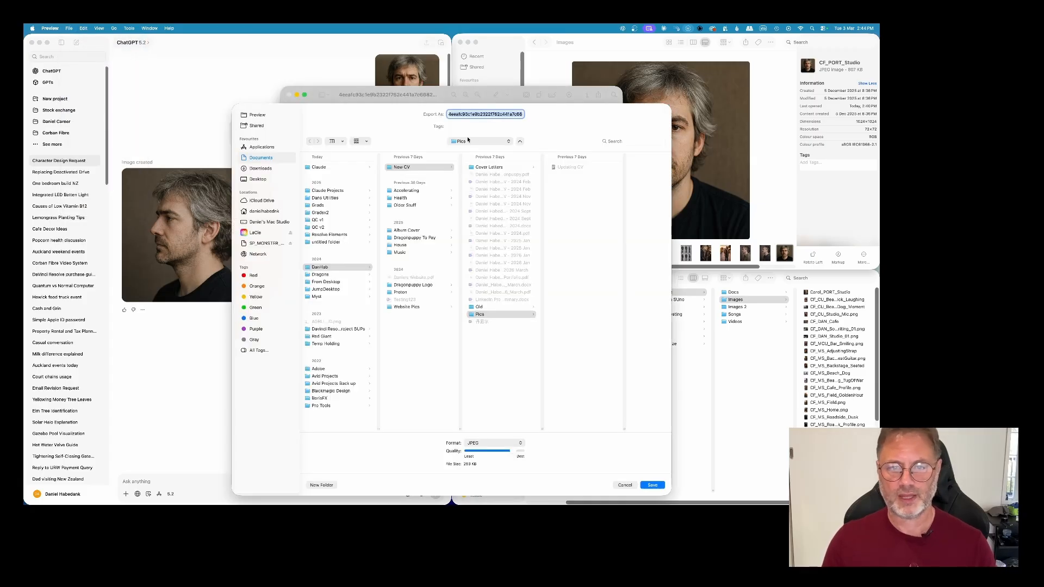
type("Corba")
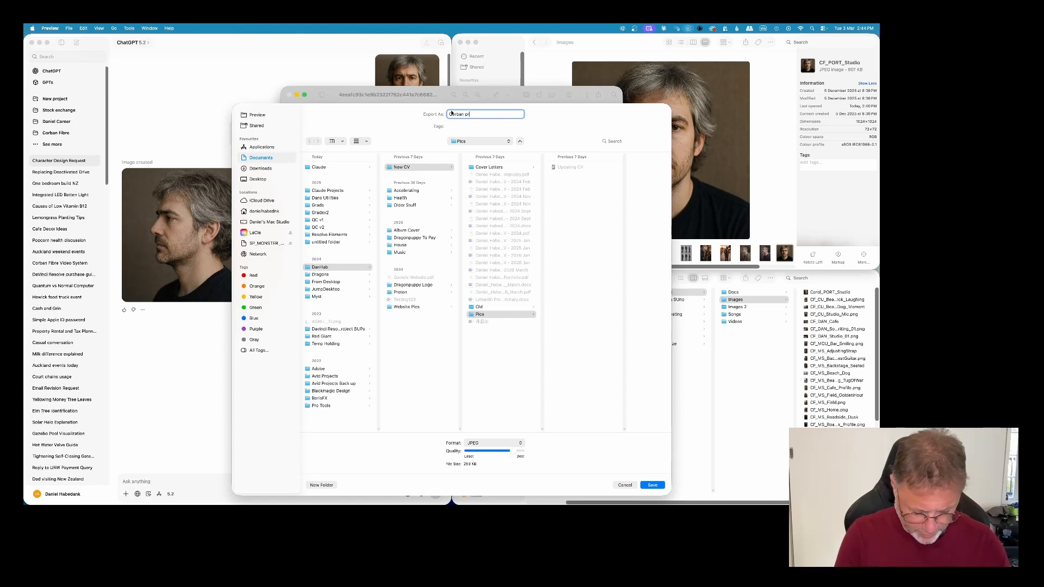
type("n profiler")
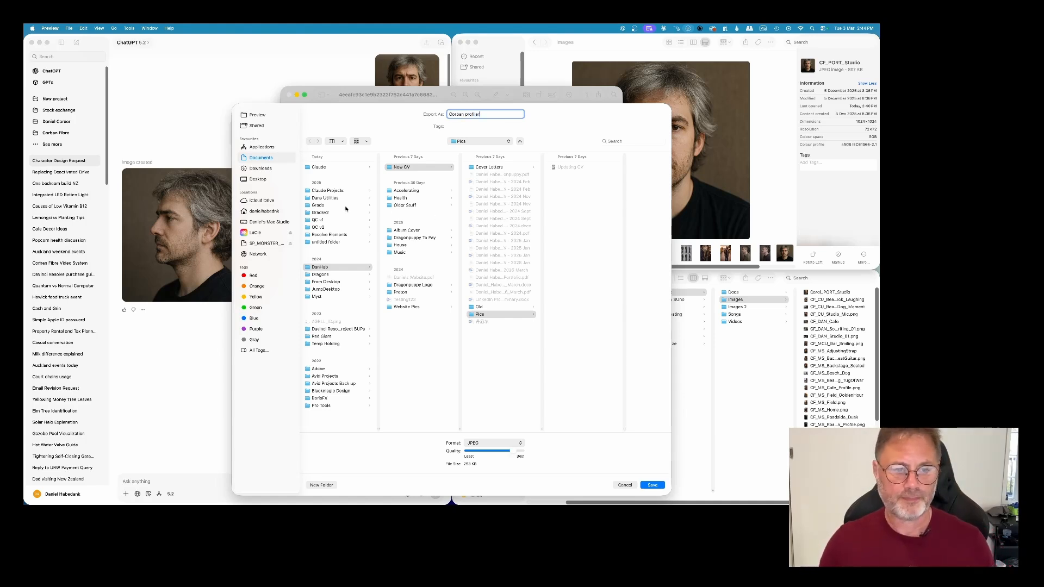
Step: Save the JPEG export at best quality in the Images 2 folder under Music > Corban Fibre, and close the image
left_click(419, 253)
left_click(495, 167)
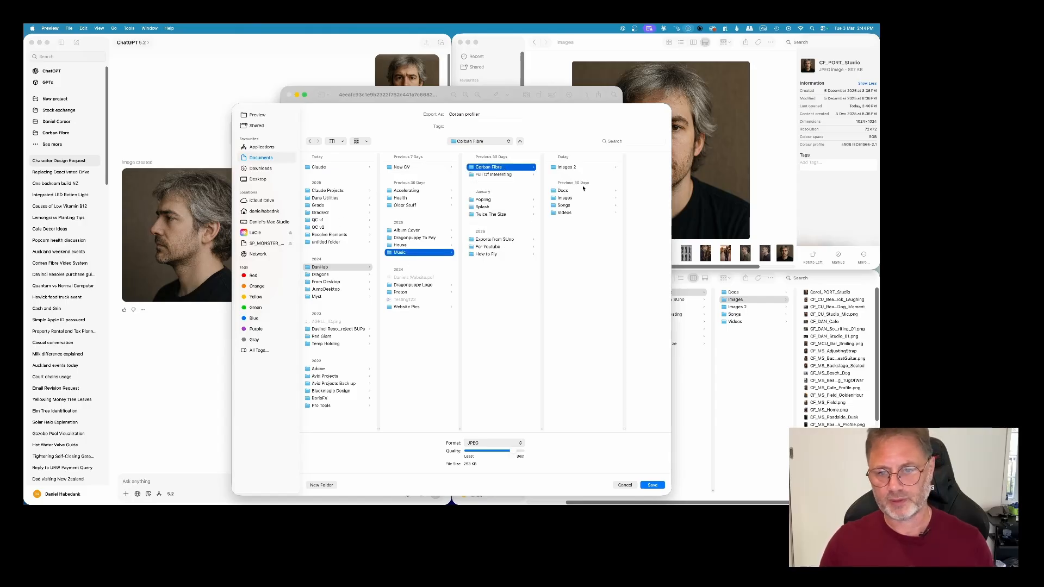
left_click(572, 168)
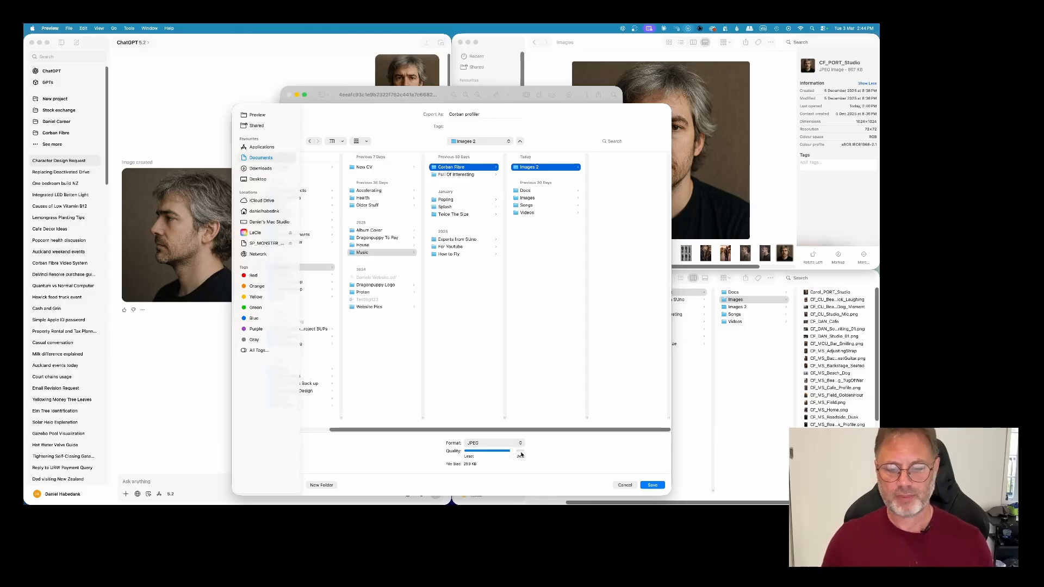
left_click_drag(514, 453, 548, 455)
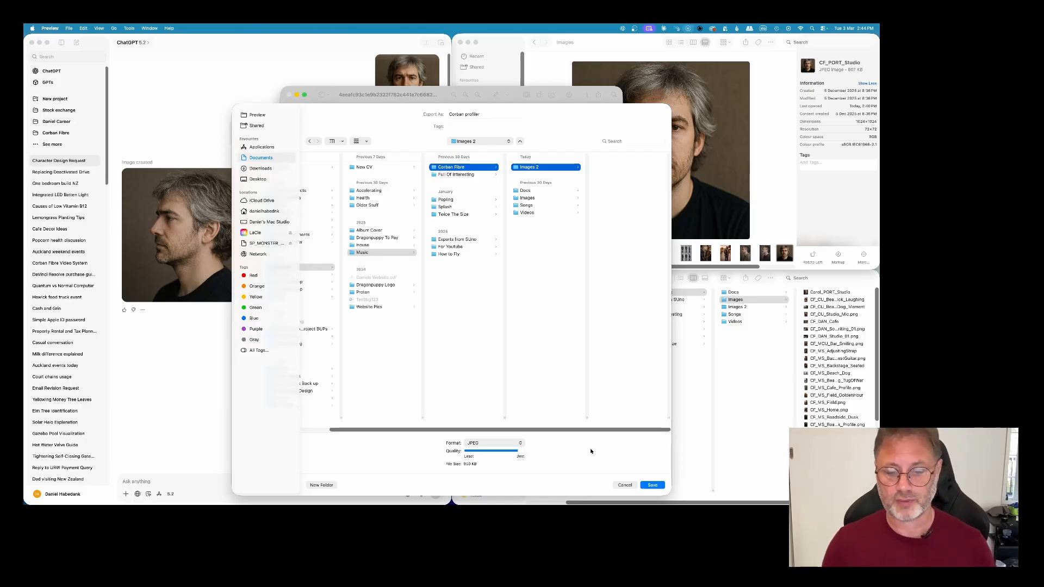
left_click(652, 485)
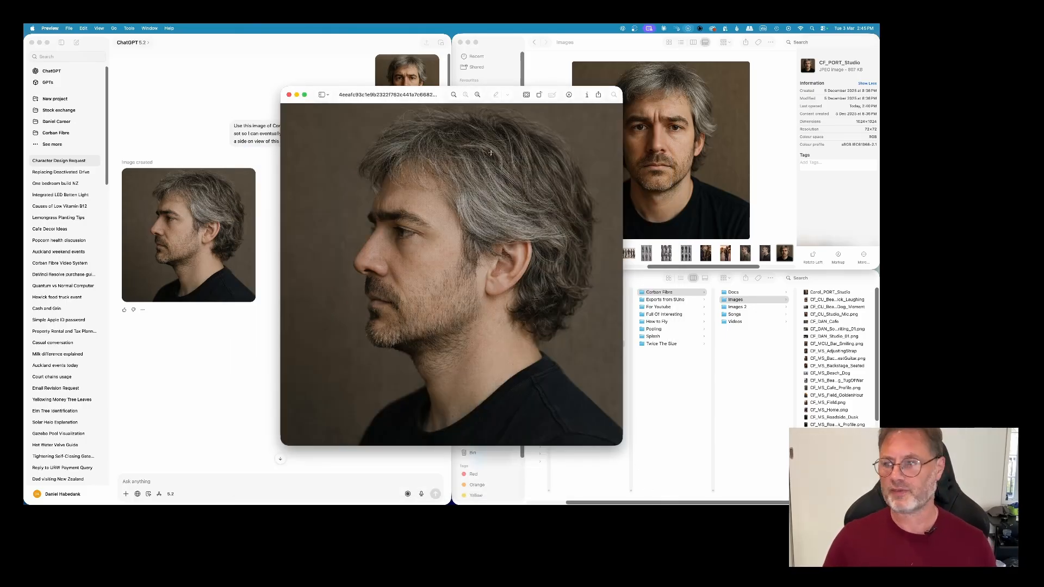
left_click(289, 95)
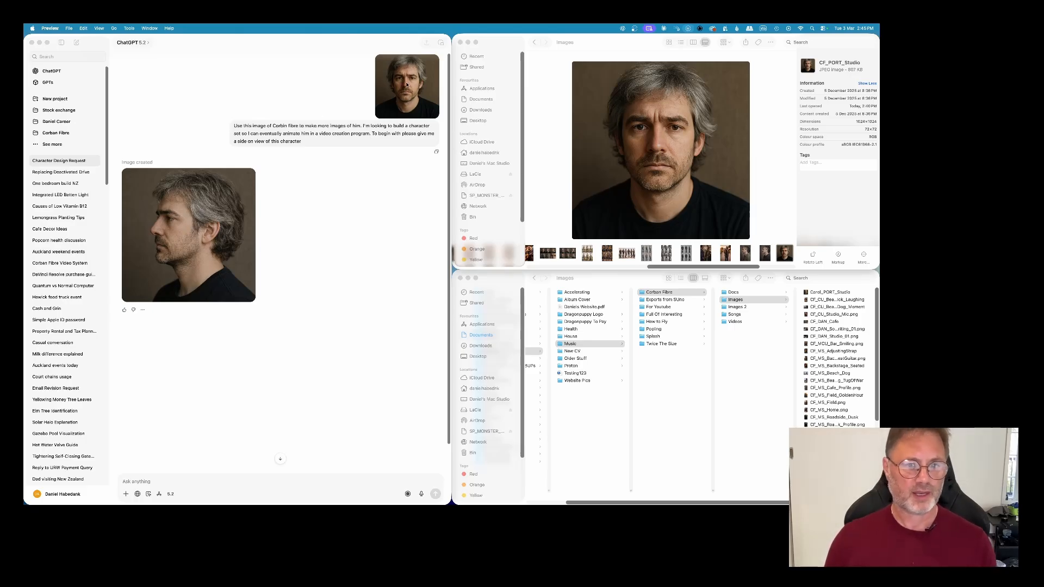
Step: Send ChatGPT the follow-up prompt "create corban as a mid shot sitting at a cafe."
left_click(170, 483)
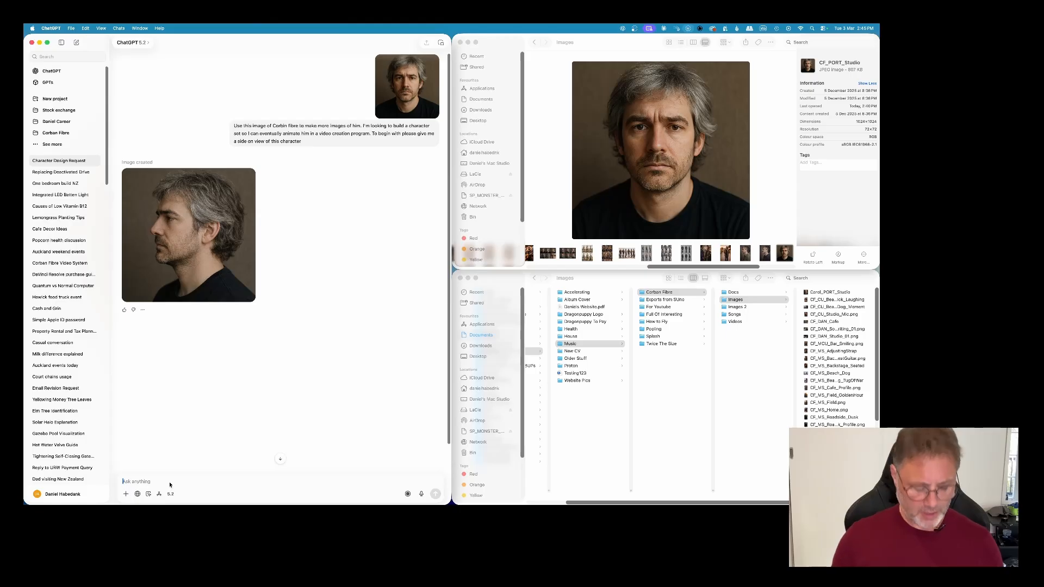
type("crea")
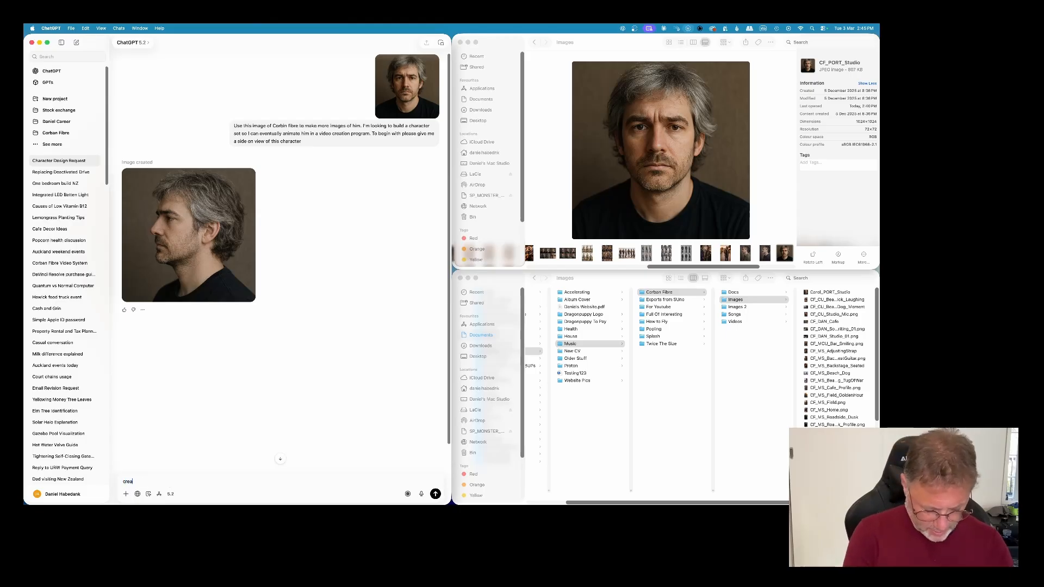
type("t corban as a mid shot sitting")
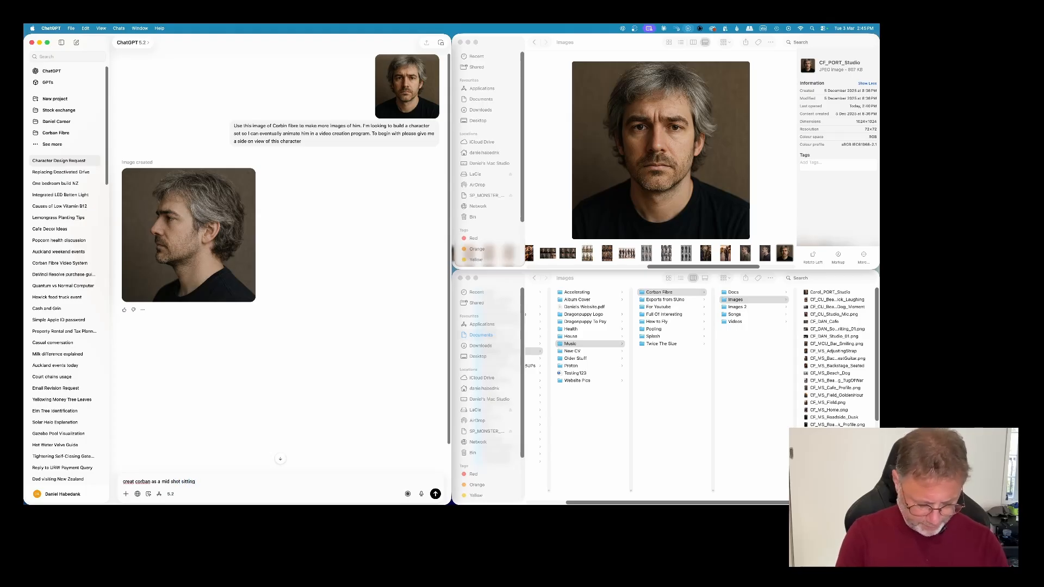
type(" at a cafe")
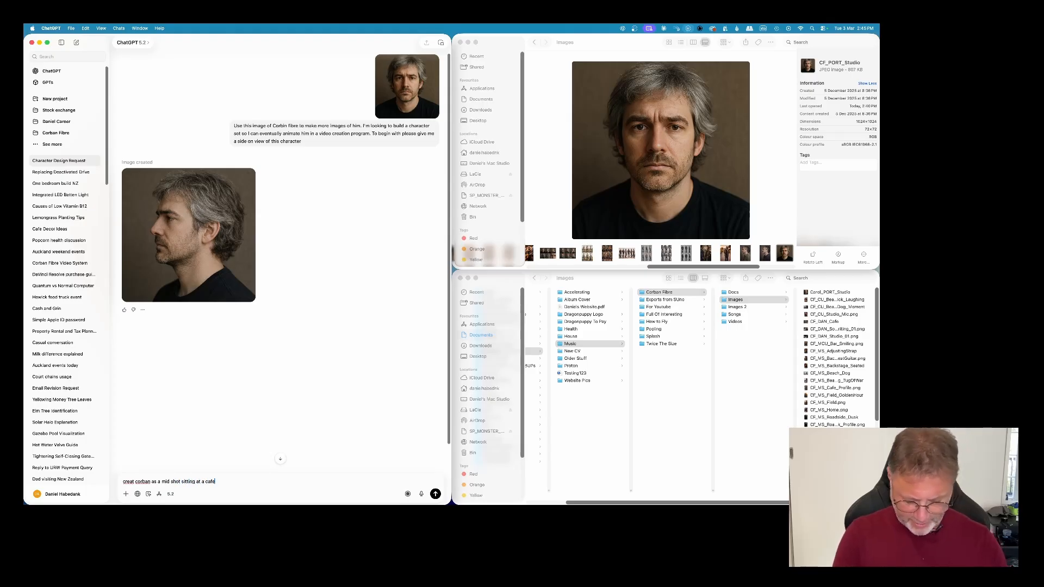
type(". ")
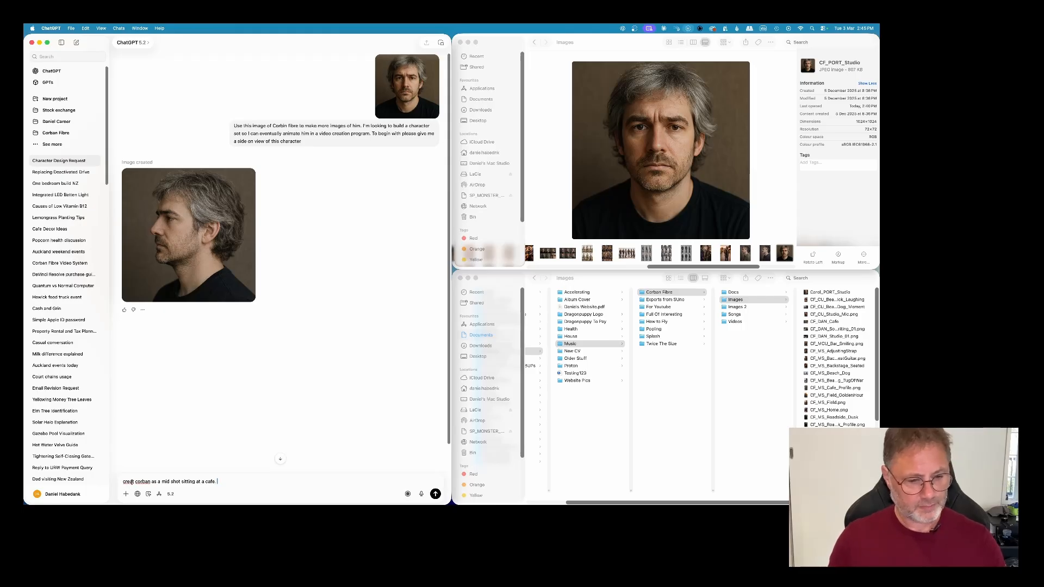
type("e")
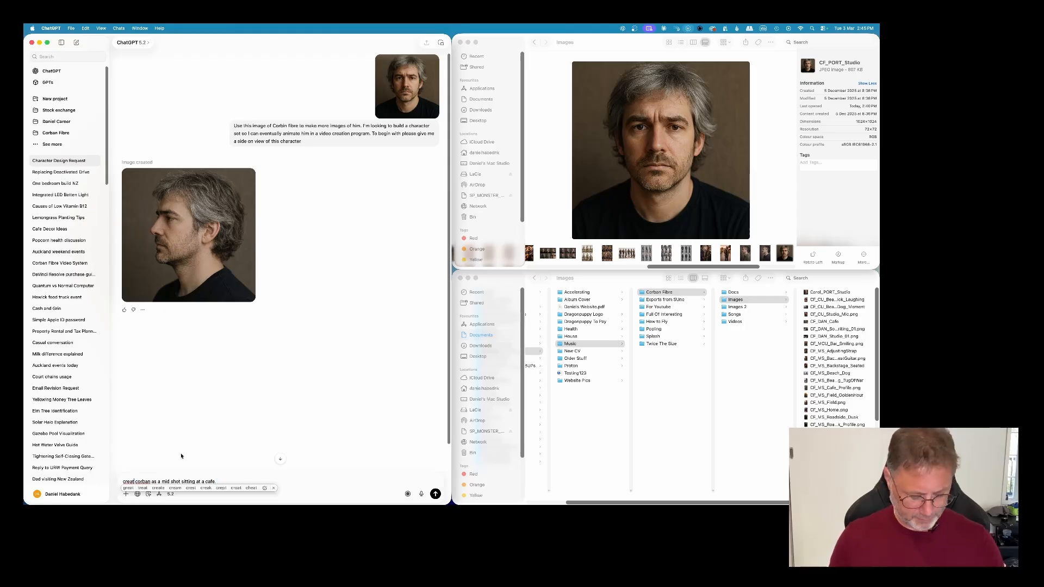
left_click(229, 482)
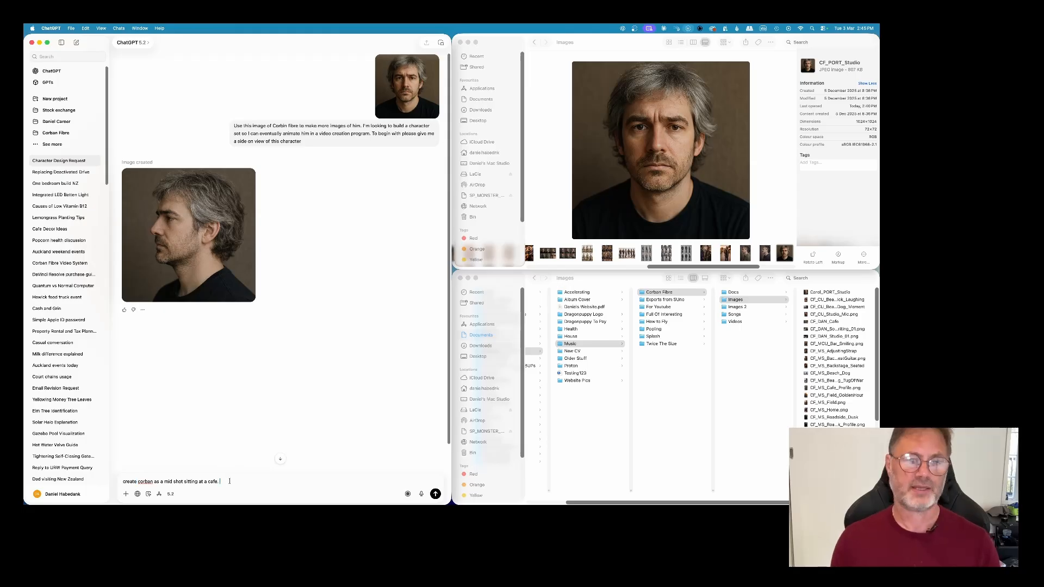
key("Return")
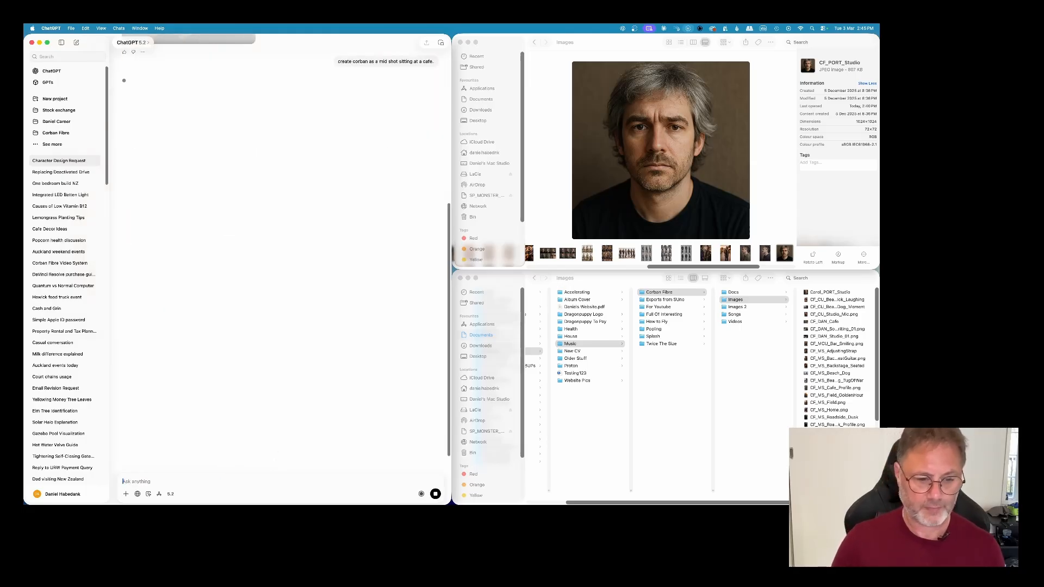
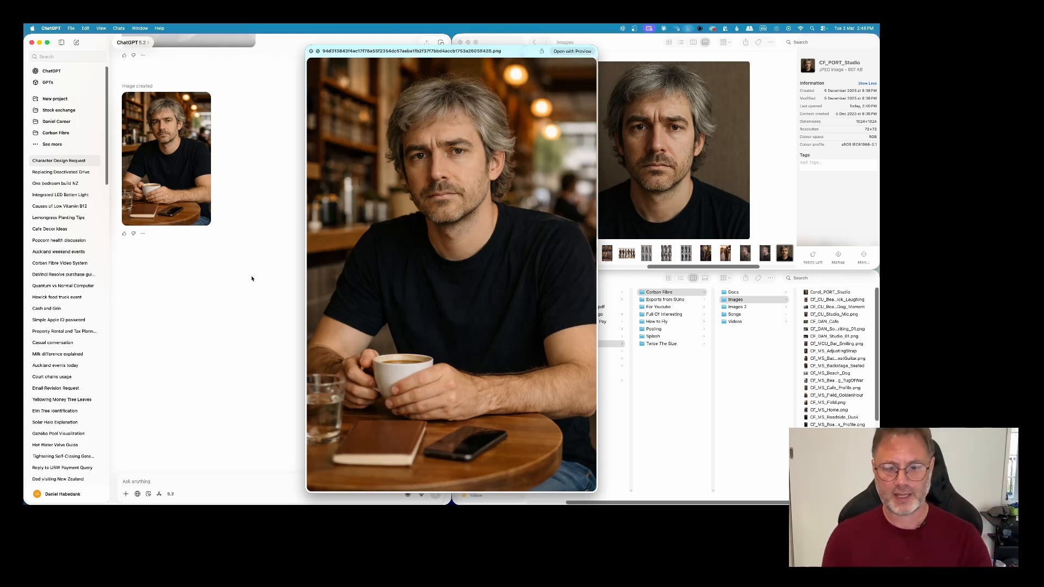
Step: Open the café image in Preview, export it as a JPEG named "Corban MS Cafe" to the Images 2 folder, and close it
left_click(566, 51)
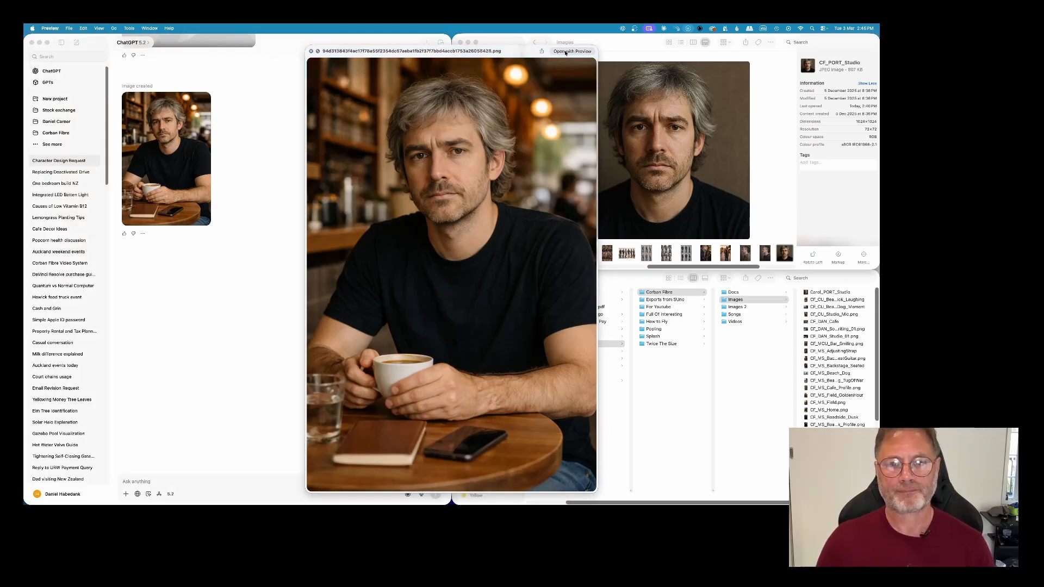
left_click(68, 28)
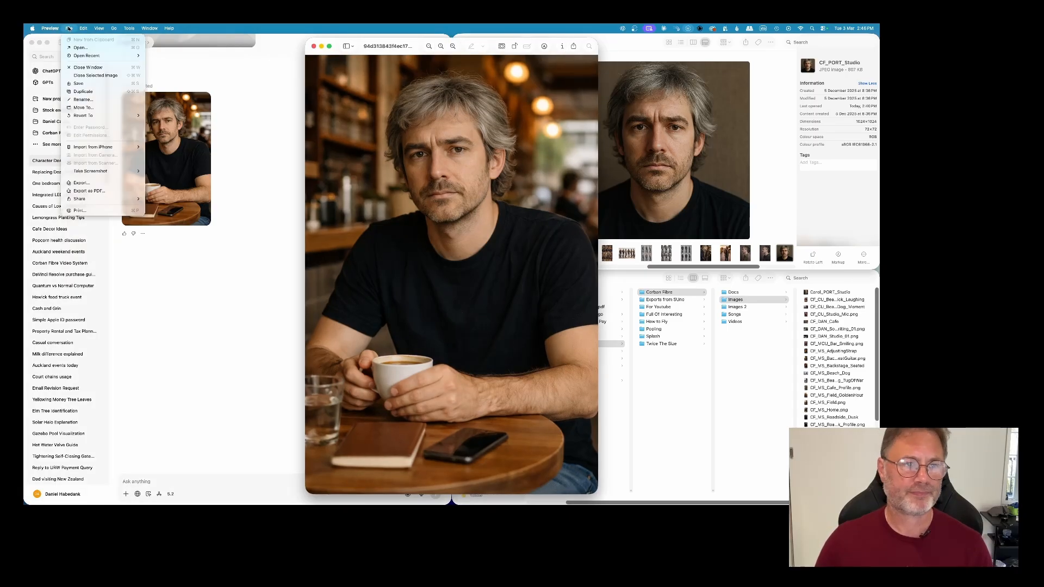
left_click(105, 184)
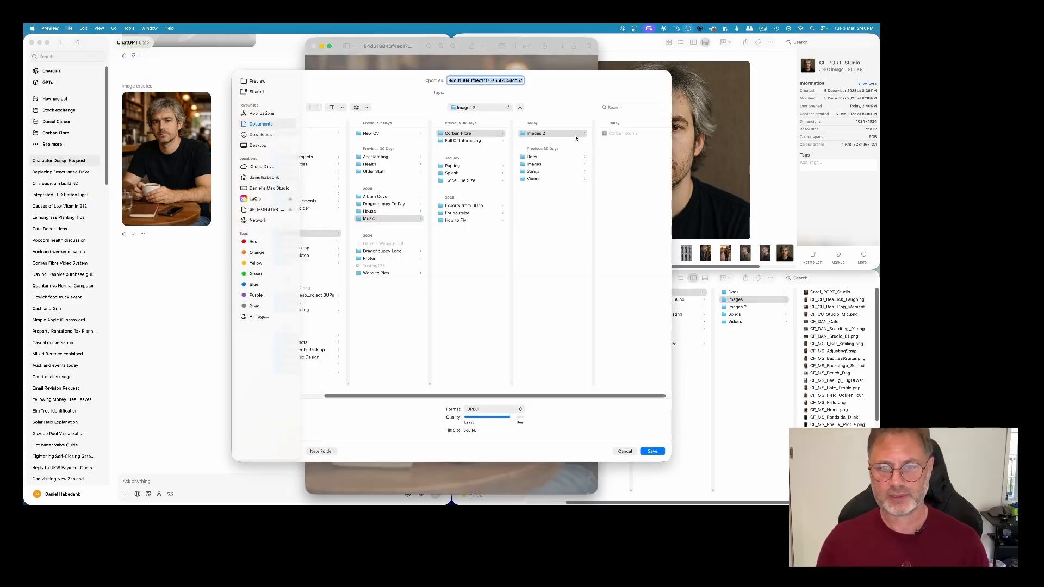
type("Corban MS")
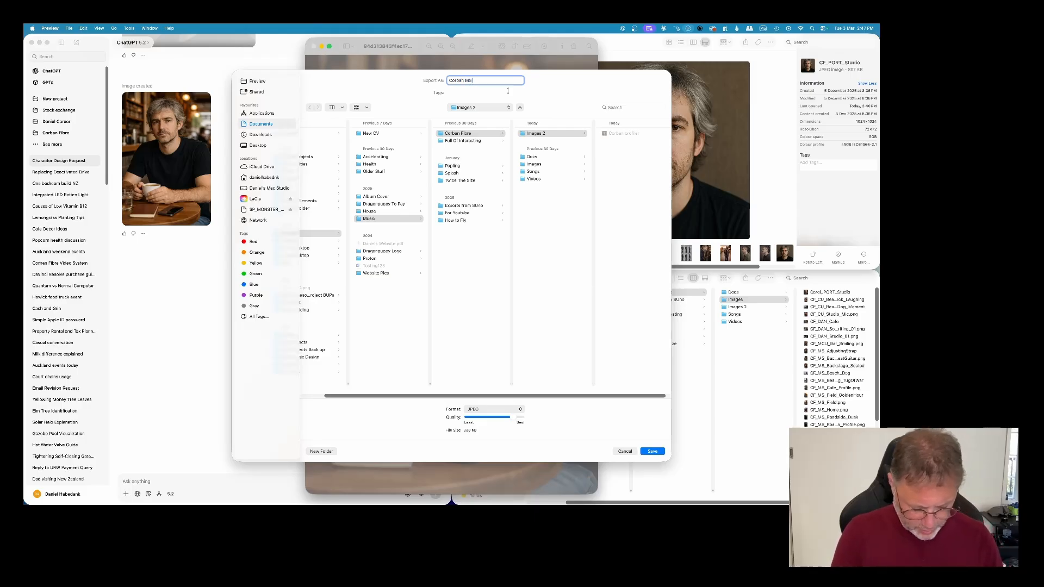
type(" Cafe")
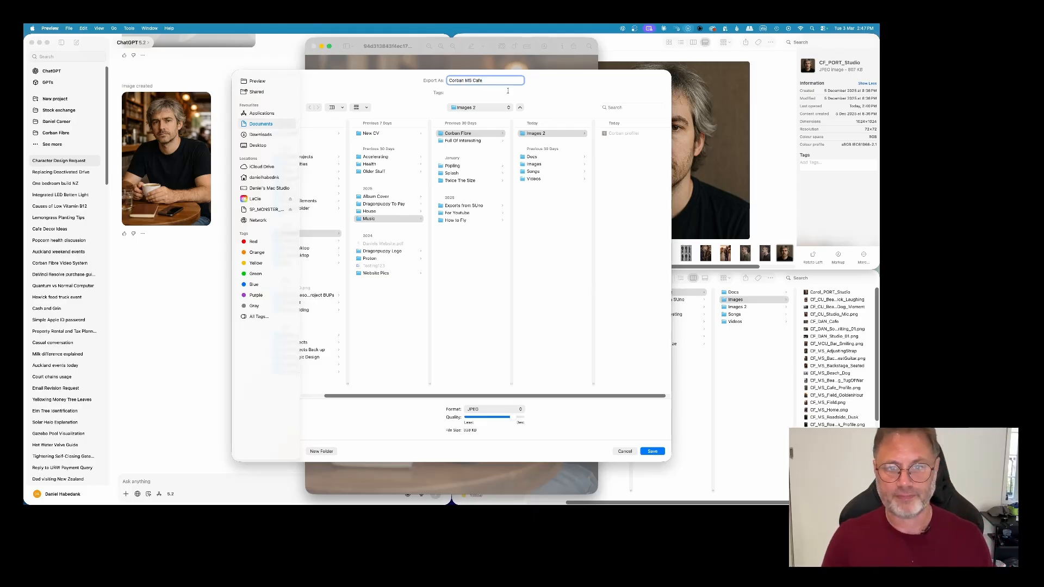
key("Return")
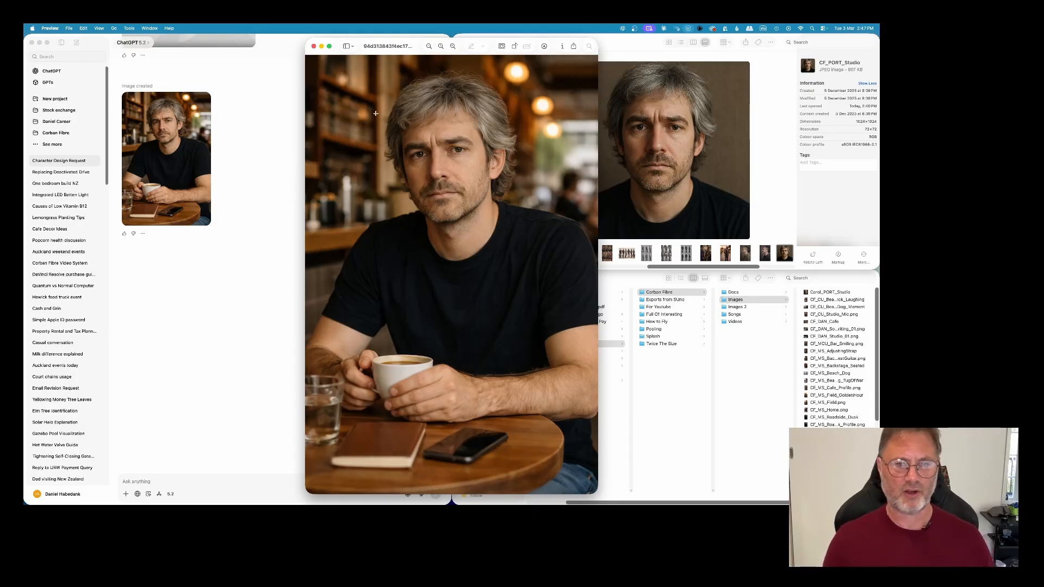
left_click(314, 46)
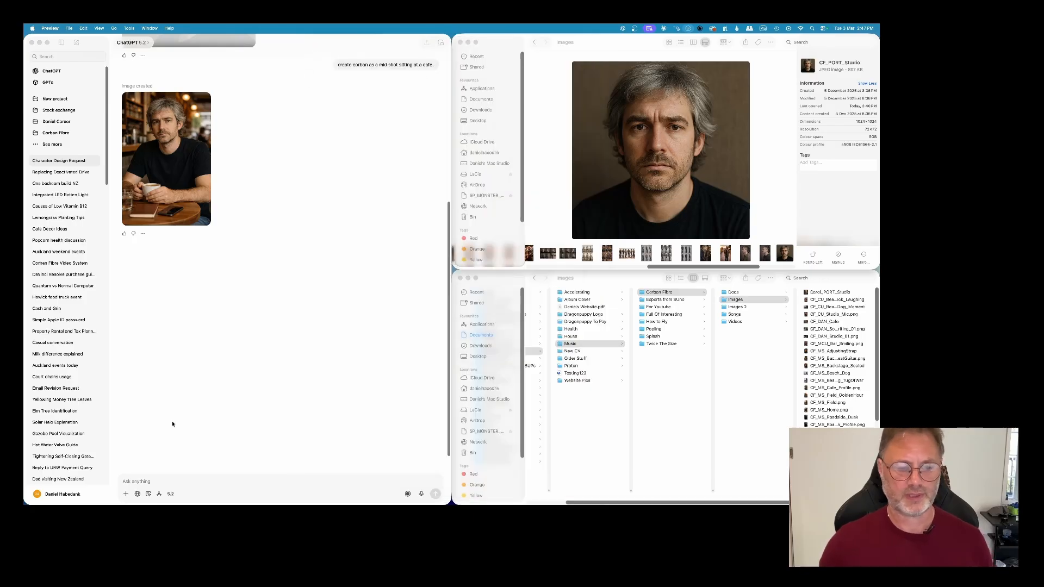
Step: Send ChatGPT the follow-up prompt "Corba ws walking on a stormy beach."
left_click(153, 480)
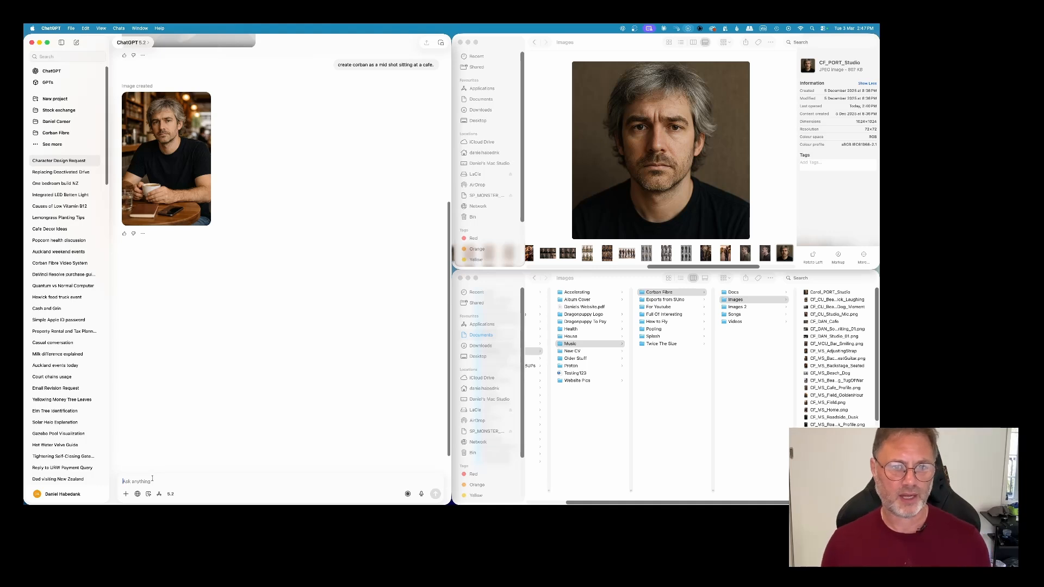
type("Corba ws walking")
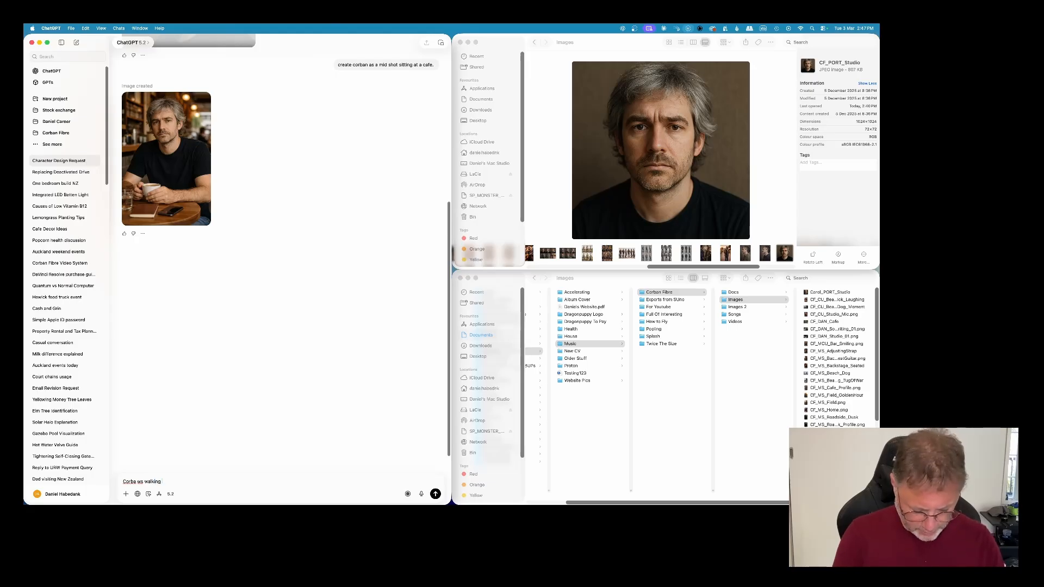
type("tormy beach.")
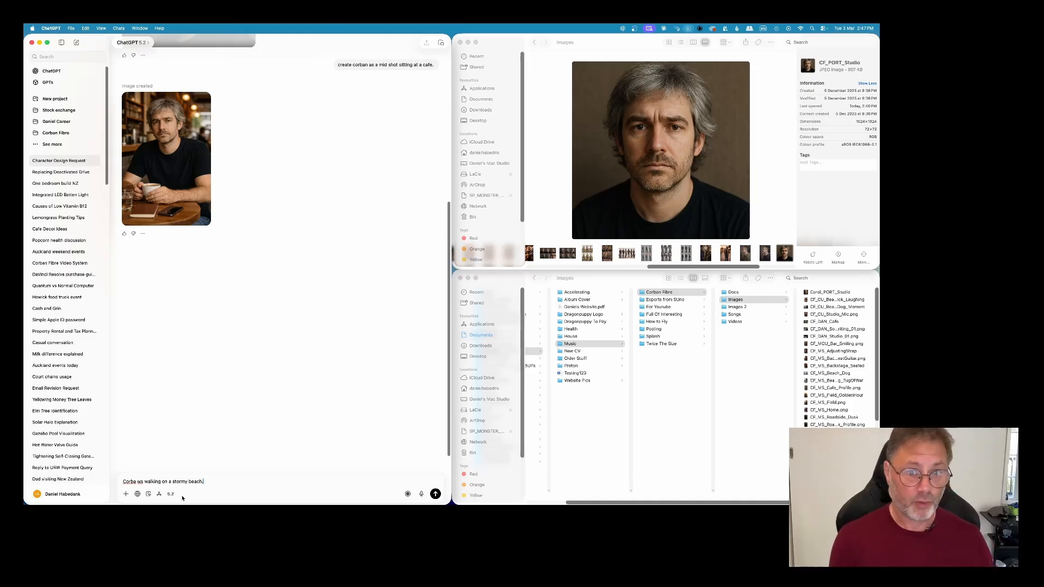
left_click(435, 494)
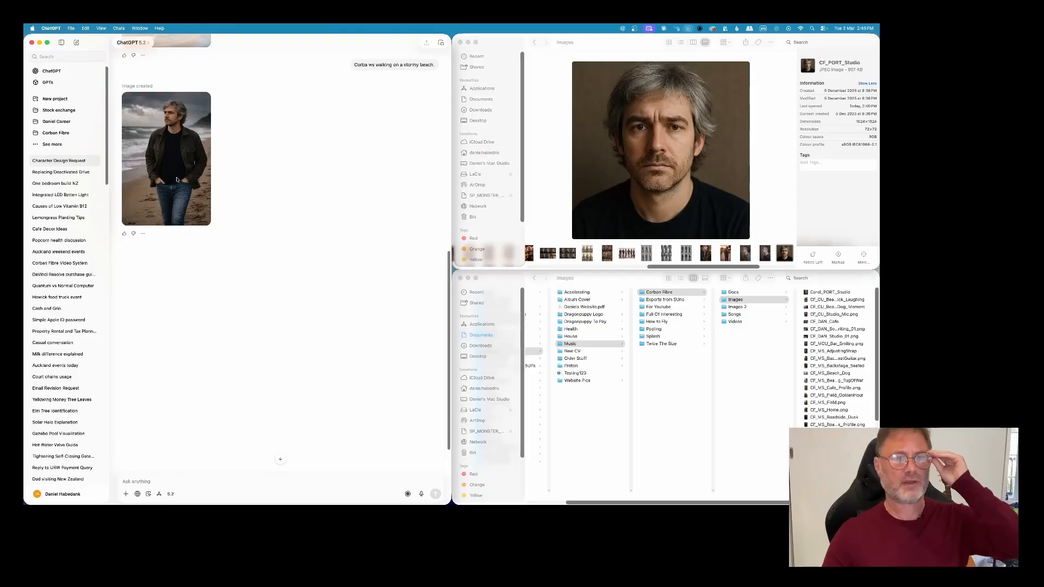
Step: Open the generated beach image in Preview, export it as a JPEG named "Corban mws" to the Images 2 folder, and close it
left_click(178, 175)
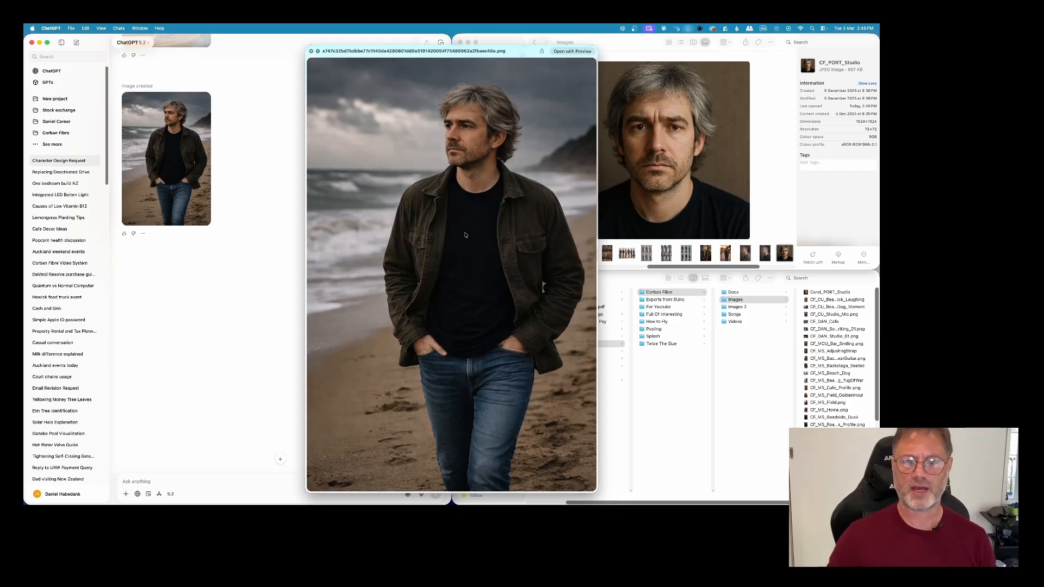
left_click(572, 51)
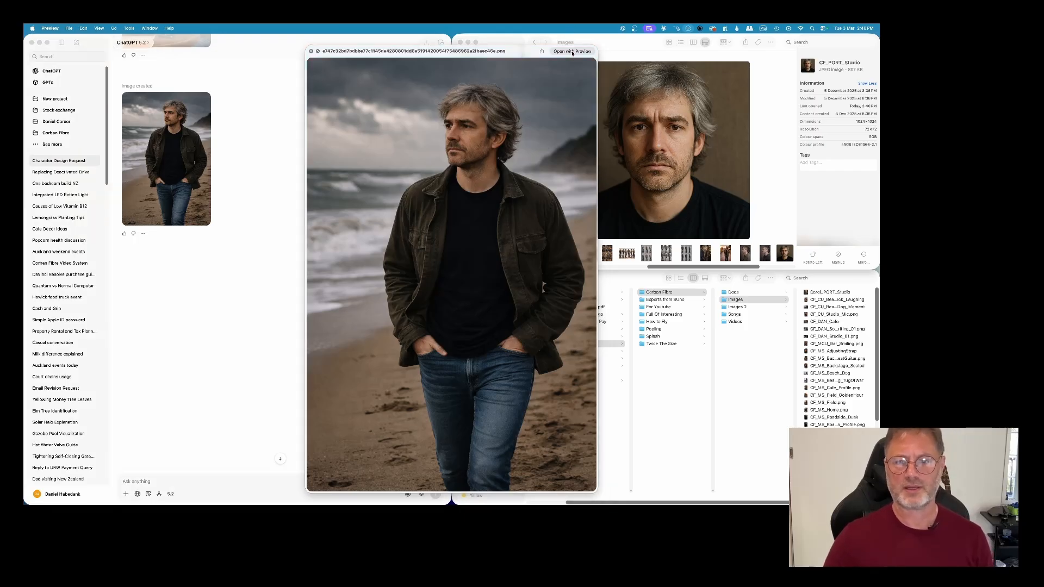
left_click(69, 28)
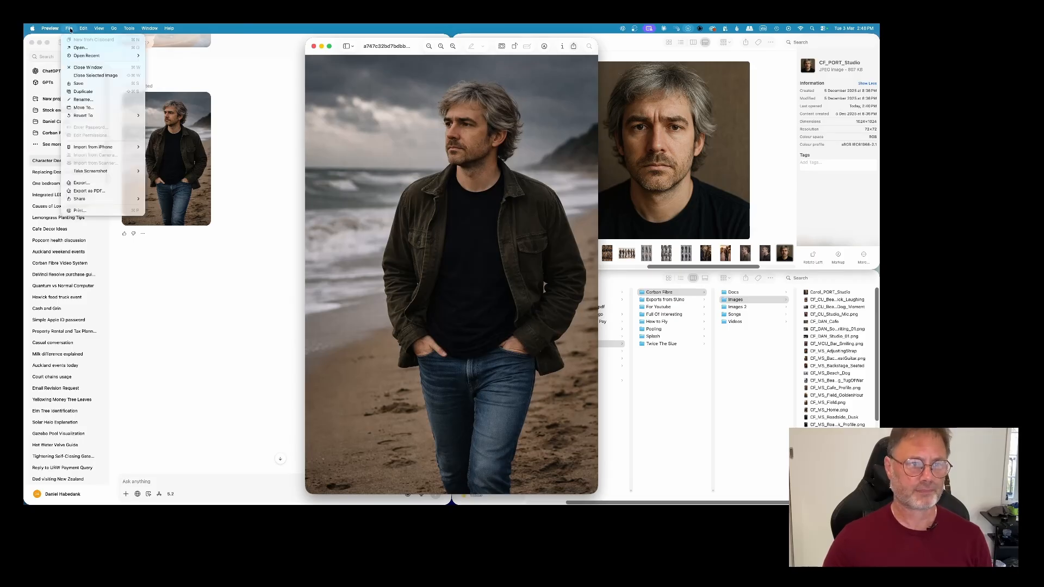
left_click(108, 187)
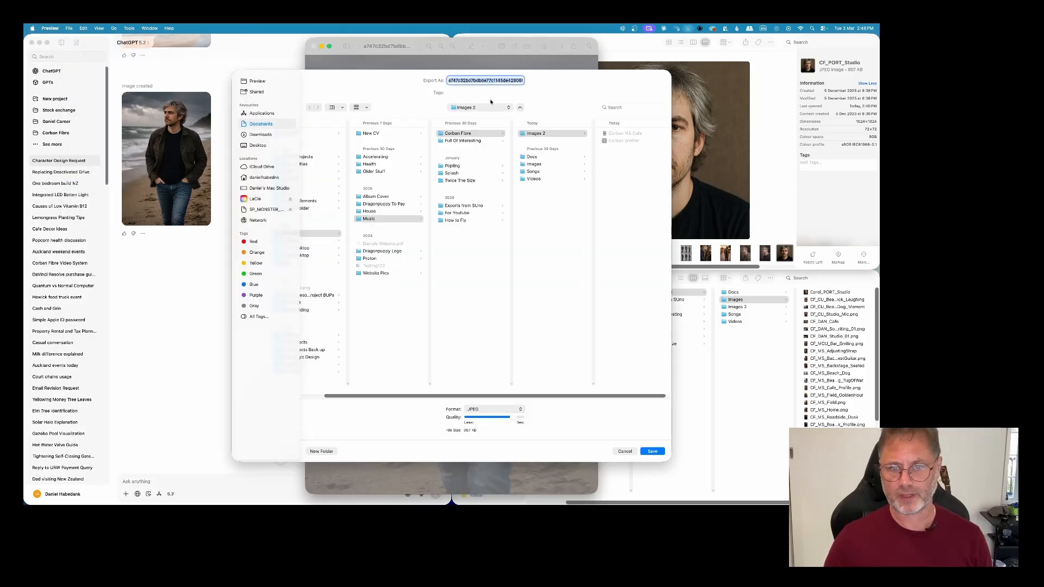
type("Corban")
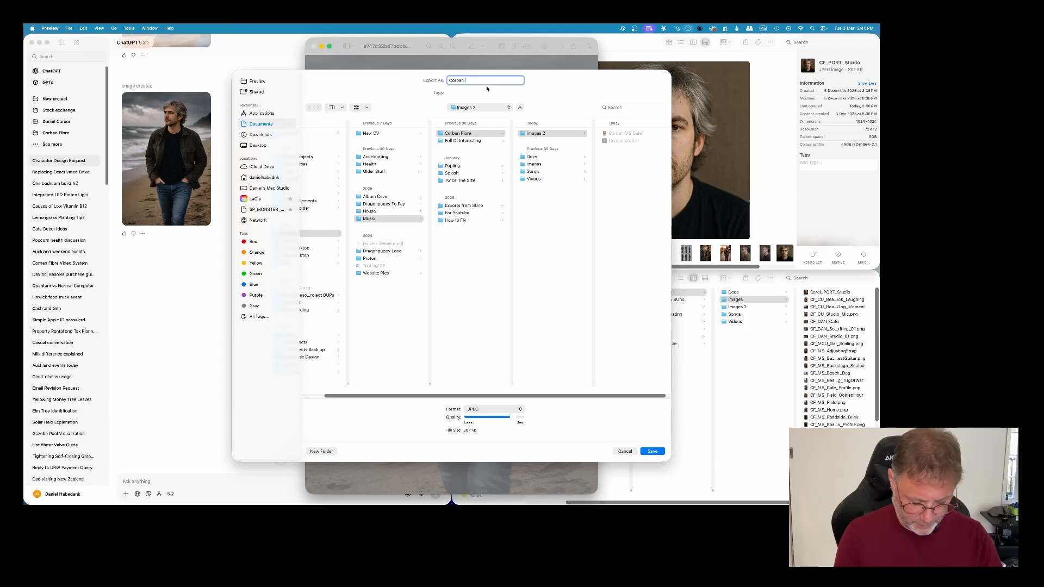
type("mwa")
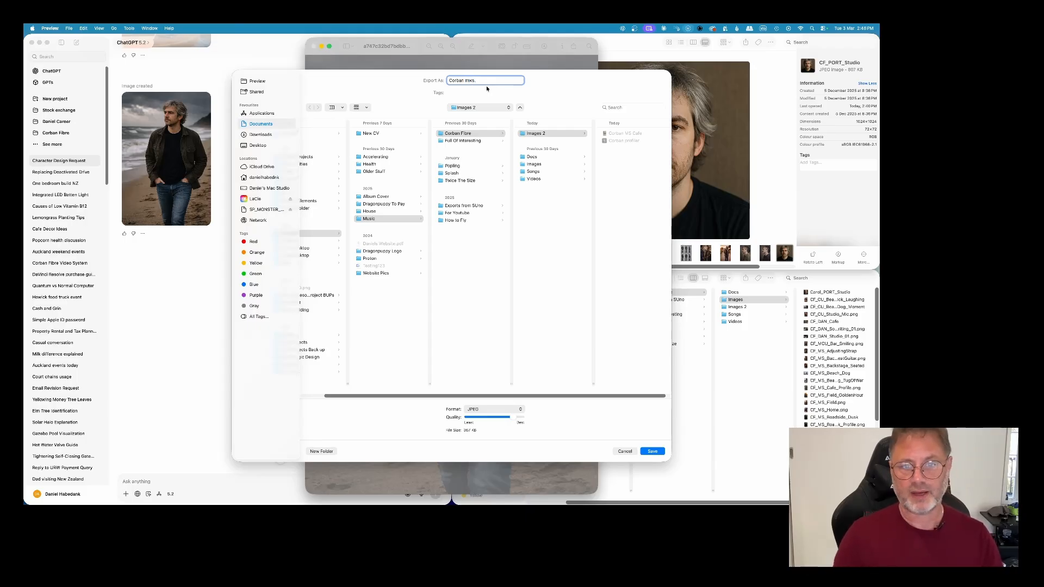
key("Return")
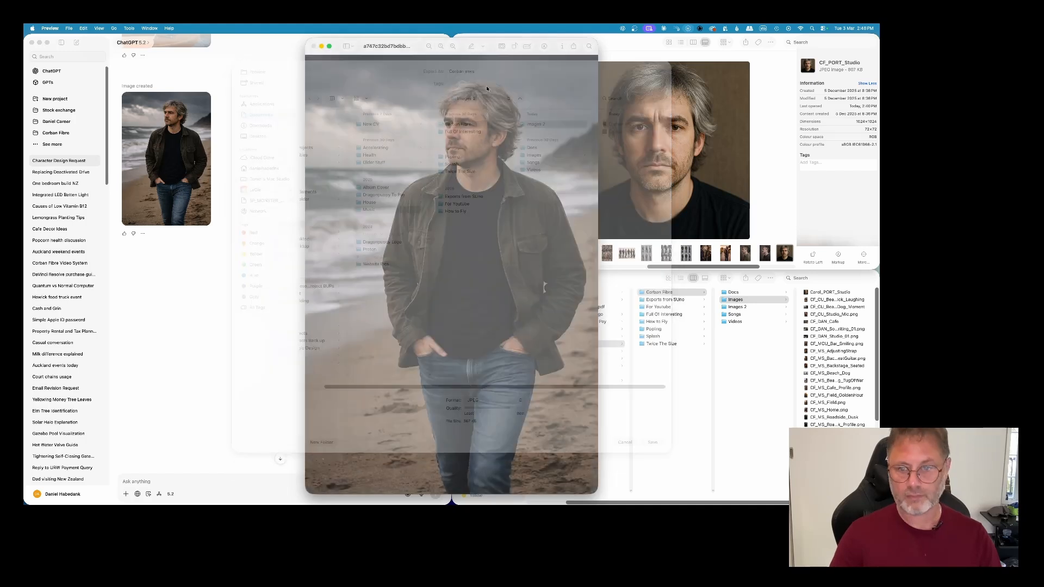
left_click(314, 46)
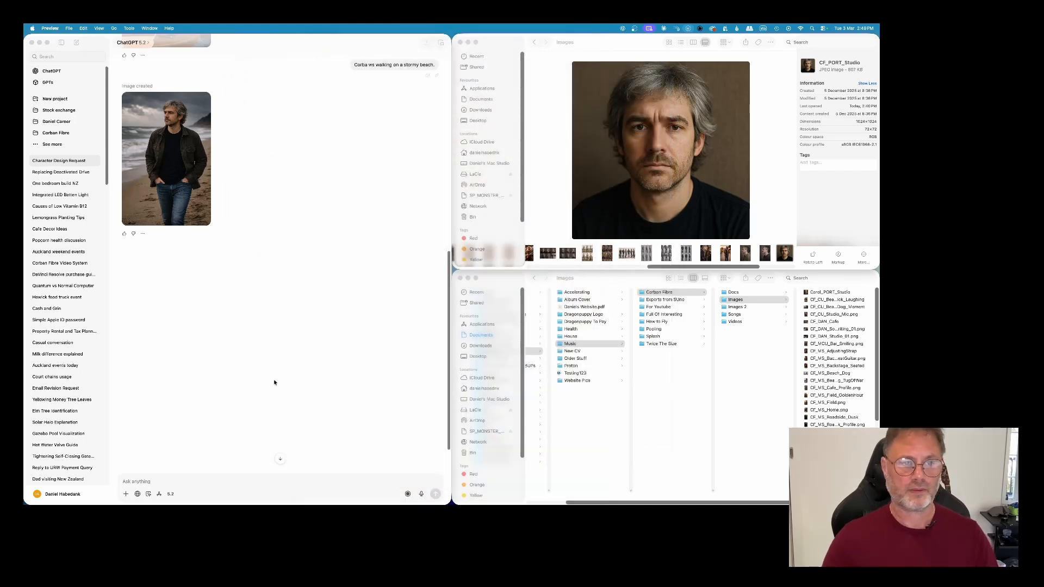
Step: Ask ChatGPT to zoom the same beach image out to a full-length picture showing Corbin's whole body and feet
left_click(140, 481)
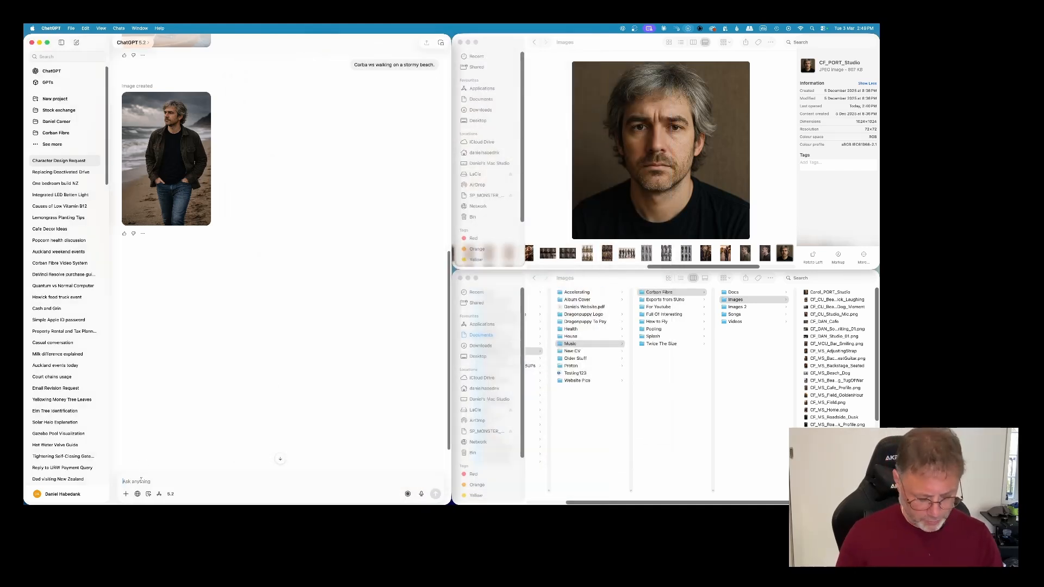
key("F5")
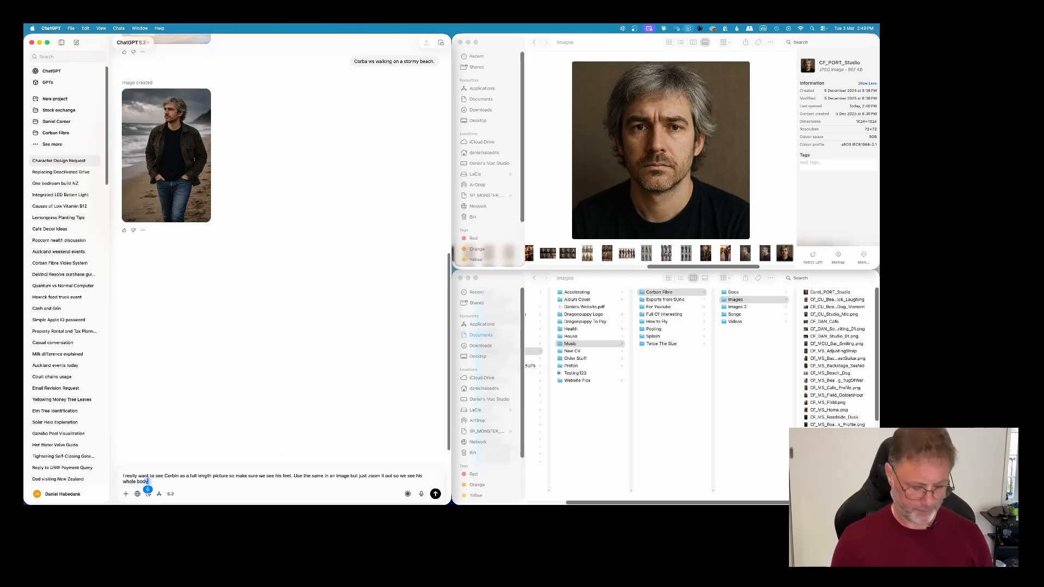
key("Return")
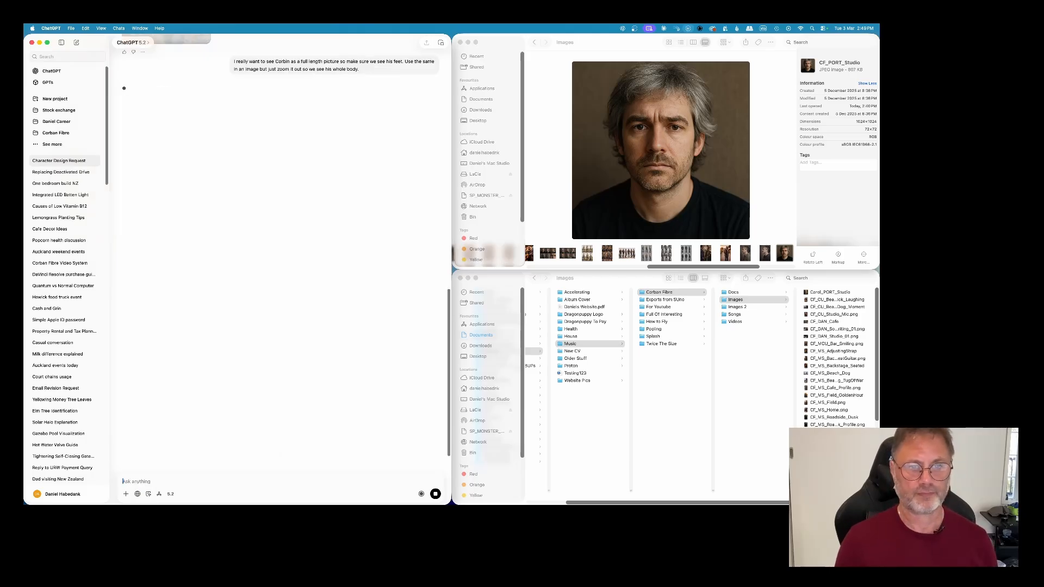